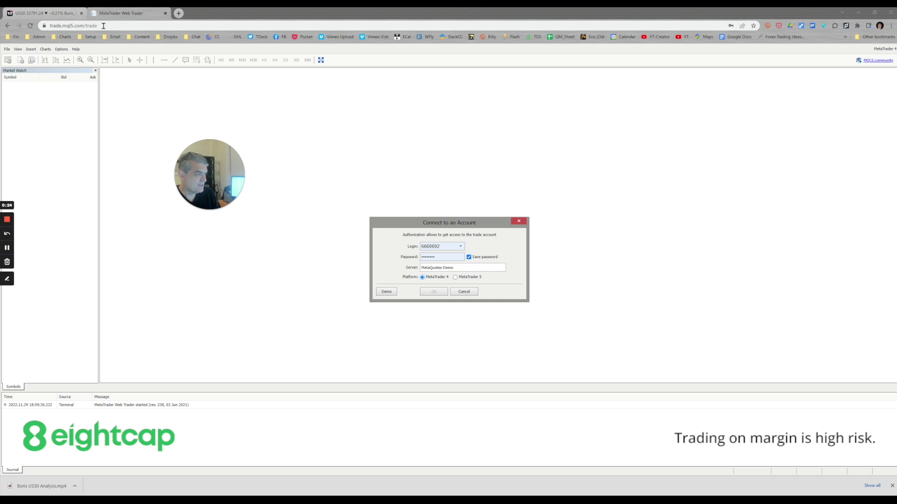
Enter the new account's login number and password, then switch the platform to MetaTrader 5.
{"action": "left_click", "coordinate": [455, 246]}
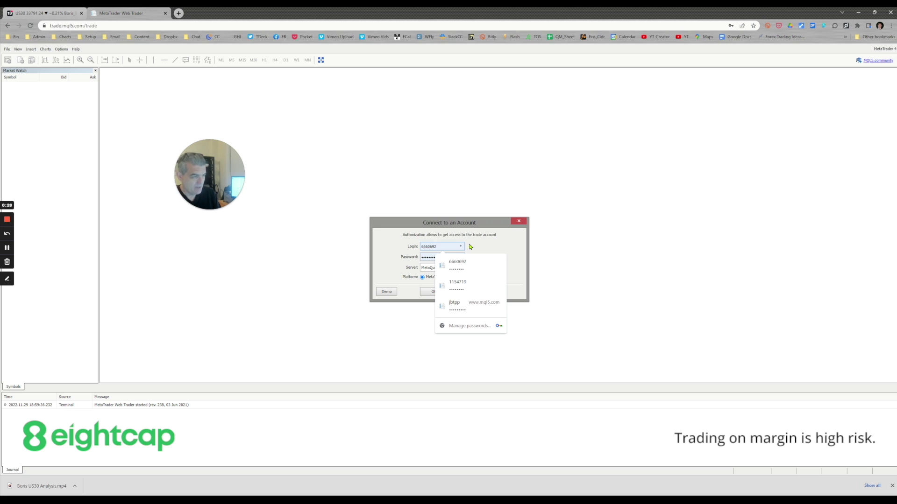
{"action": "key", "text": "BackSpace"}
{"action": "key", "text": "BackSpace"}
{"action": "key", "text": "BackSpace"}
{"action": "key", "text": "BackSpace"}
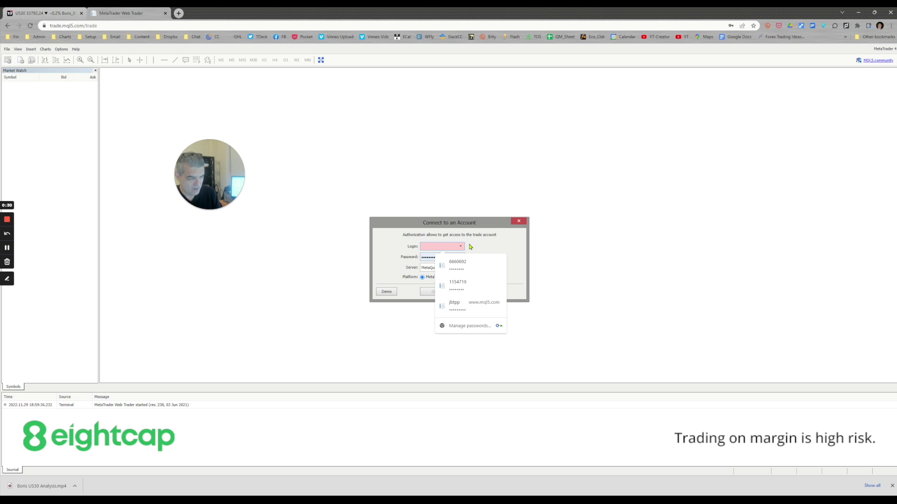
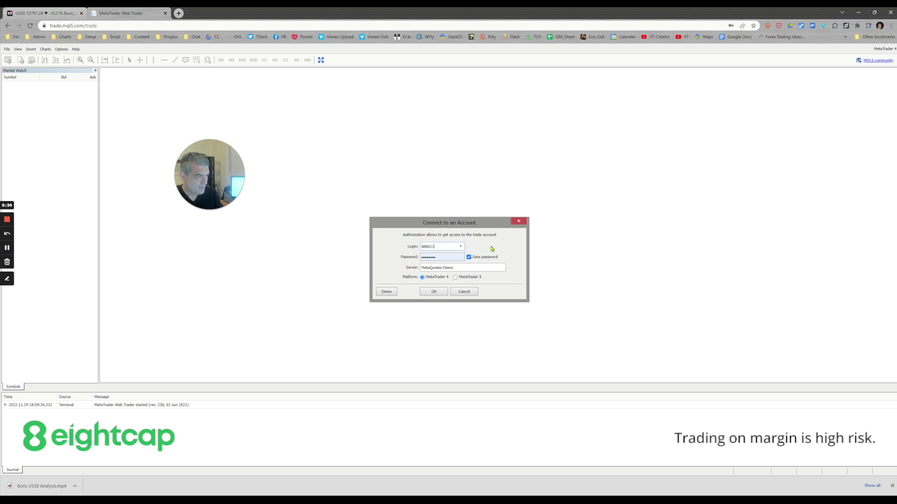
{"action": "left_click", "coordinate": [448, 258]}
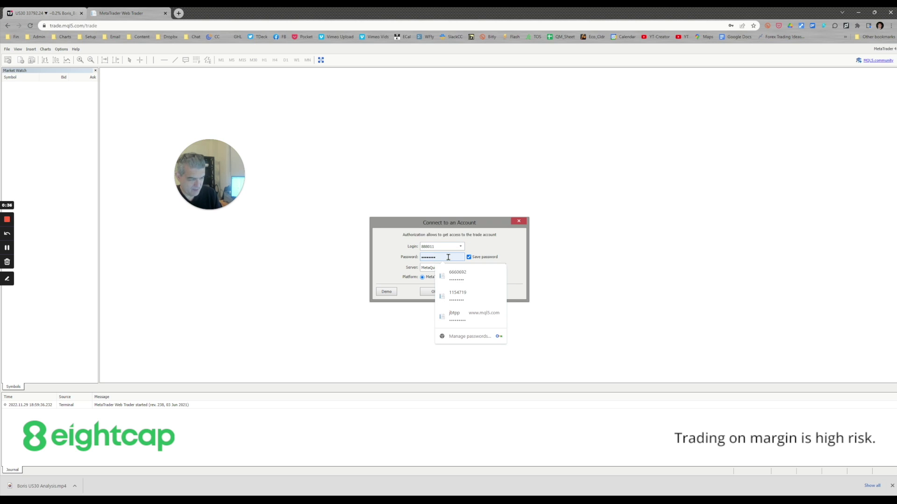
{"action": "key", "text": "BackSpace"}
{"action": "key", "text": "BackSpace"}
{"action": "key", "text": "BackSpace"}
{"action": "type", "text": "***"}
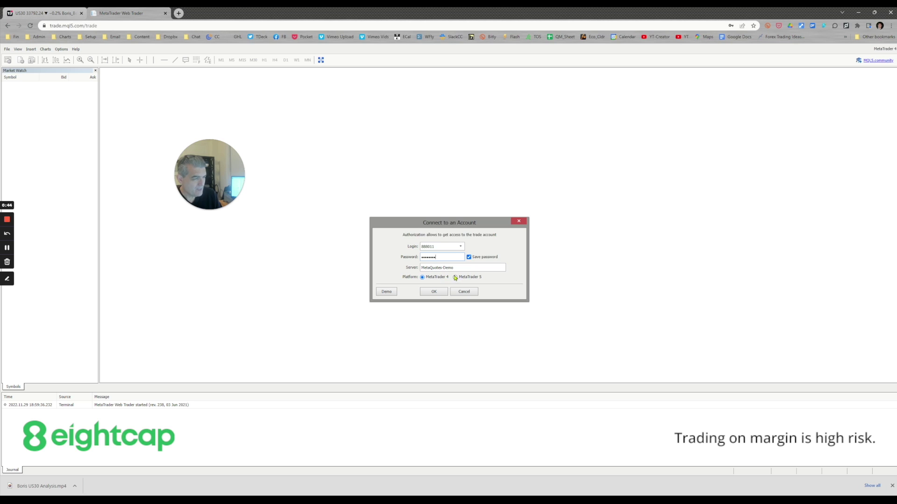
{"action": "left_click", "coordinate": [455, 278]}
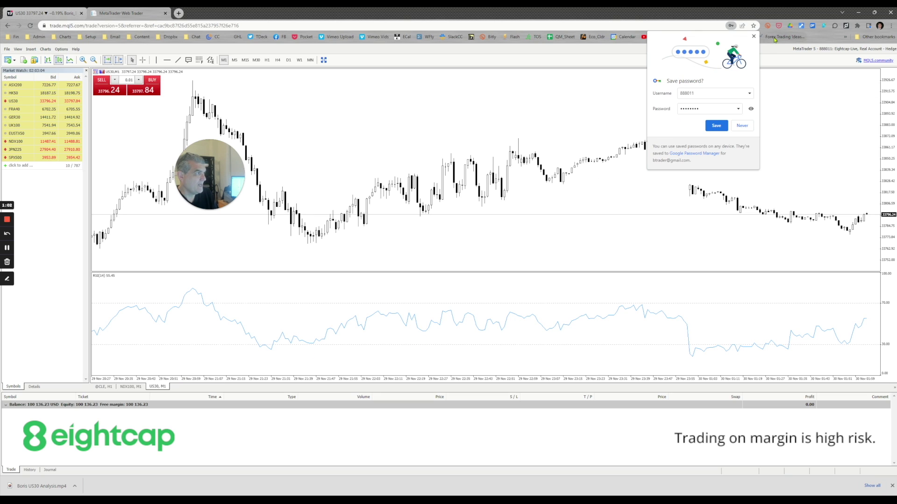
Close Chrome's Save password popup so the US30 M1 chart is unobstructed.
{"action": "left_click", "coordinate": [753, 37]}
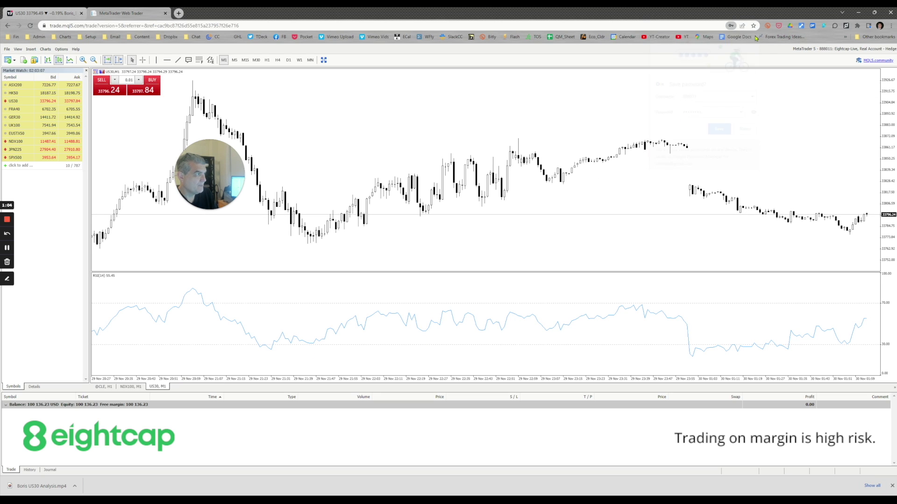
{"action": "left_click_drag", "start_coordinate": [245, 182], "coordinate": [348, 152]}
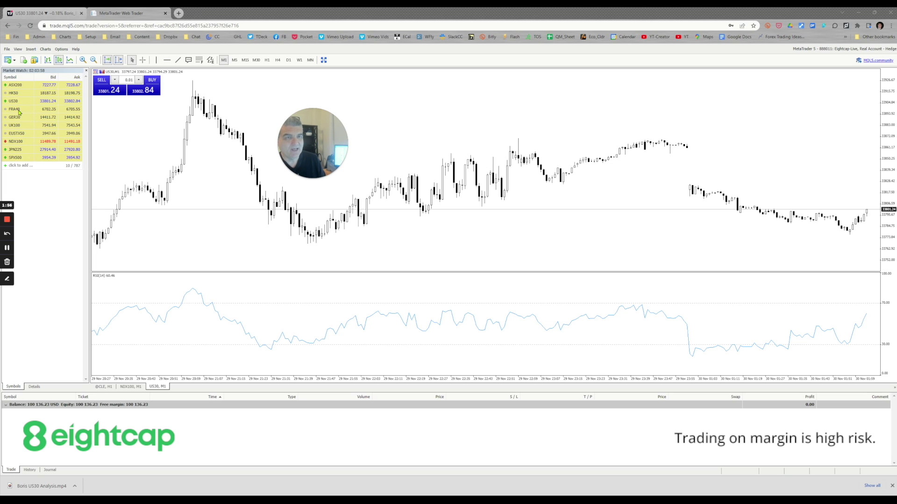
Enter BTCUSD in Market Watch's 'click to add' row to add the symbol.
{"action": "left_click", "coordinate": [25, 165]}
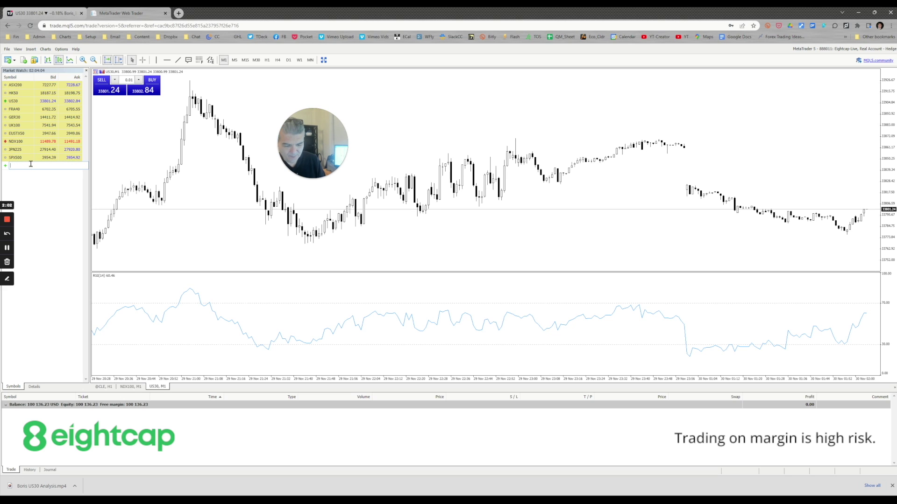
{"action": "type", "text": "BTCUSD"}
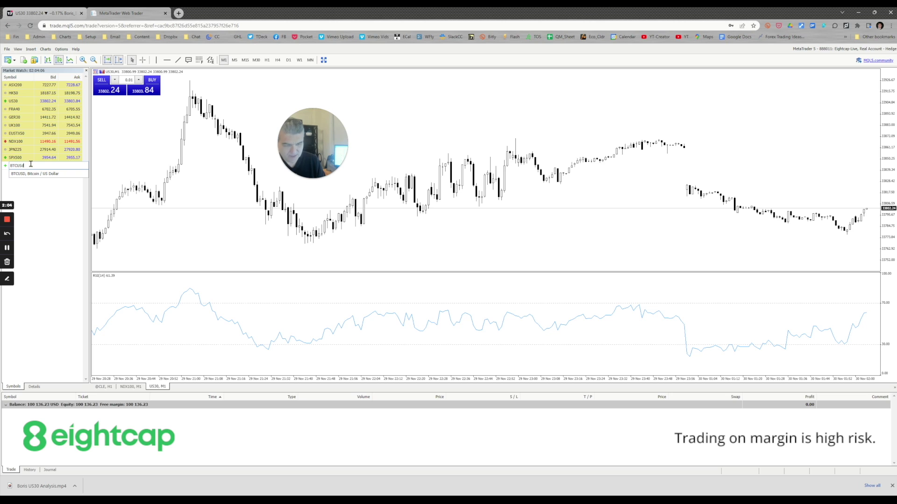
{"action": "key", "text": "Return"}
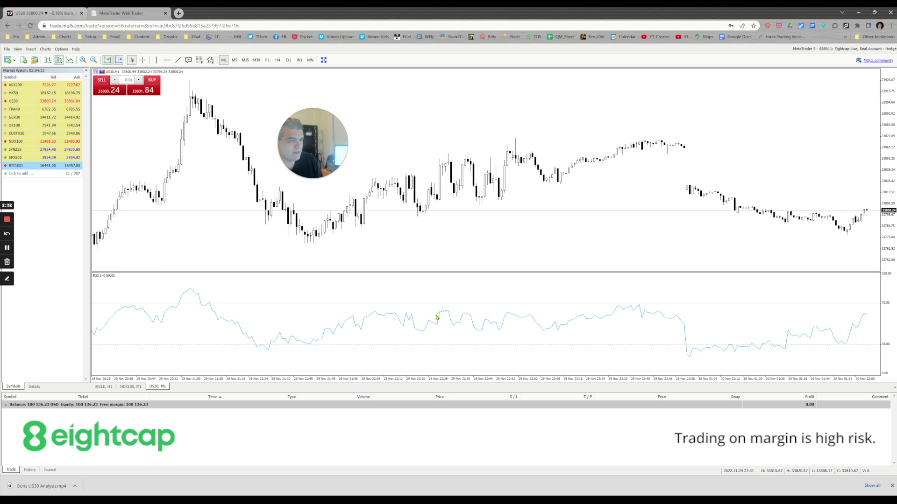
Insert Bollinger Bands (period 14, deviation 2.00) from Insert > Indicators > Trend onto the US30 chart.
{"action": "left_click", "coordinate": [31, 49]}
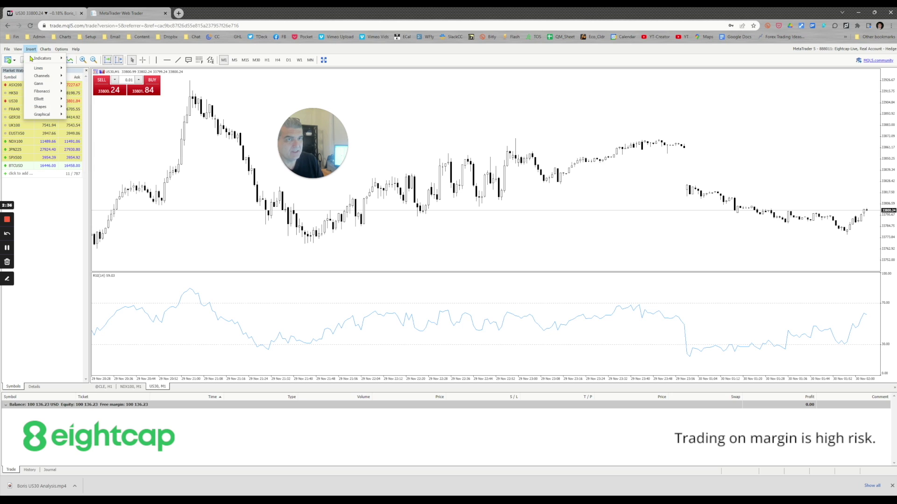
{"action": "mouse_move", "coordinate": [61, 59]}
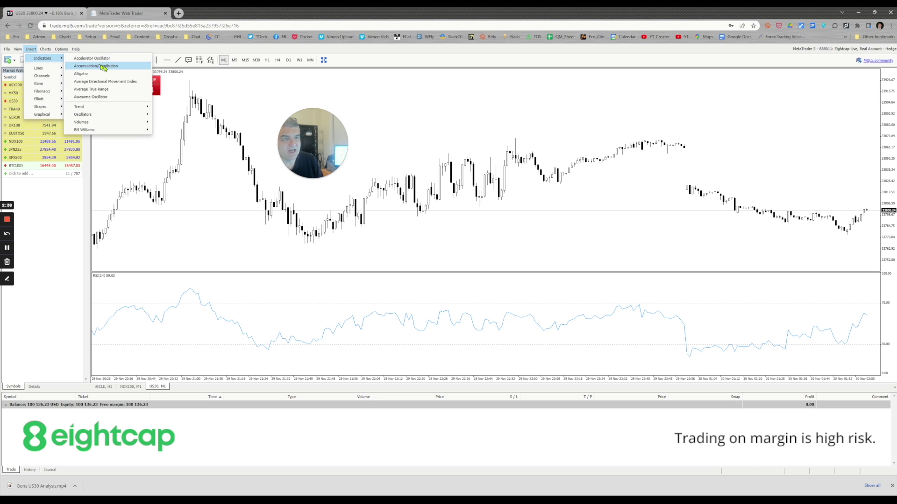
{"action": "mouse_move", "coordinate": [127, 107]}
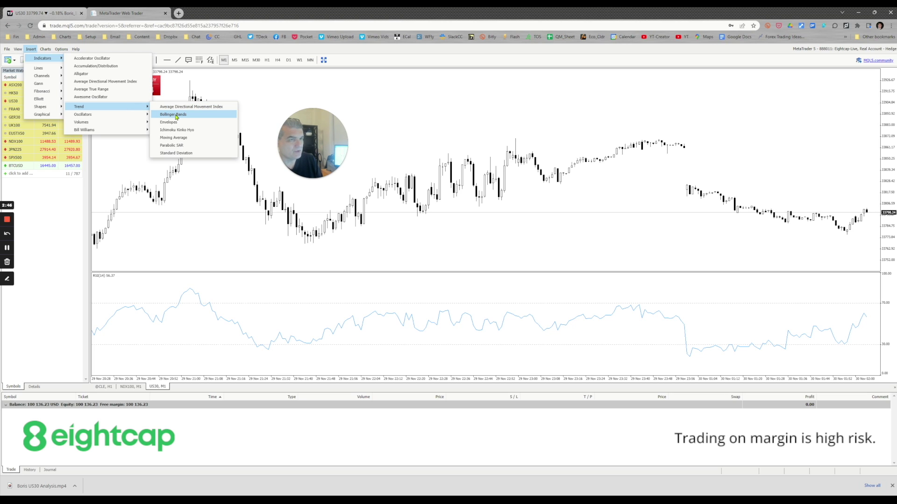
{"action": "left_click", "coordinate": [177, 116]}
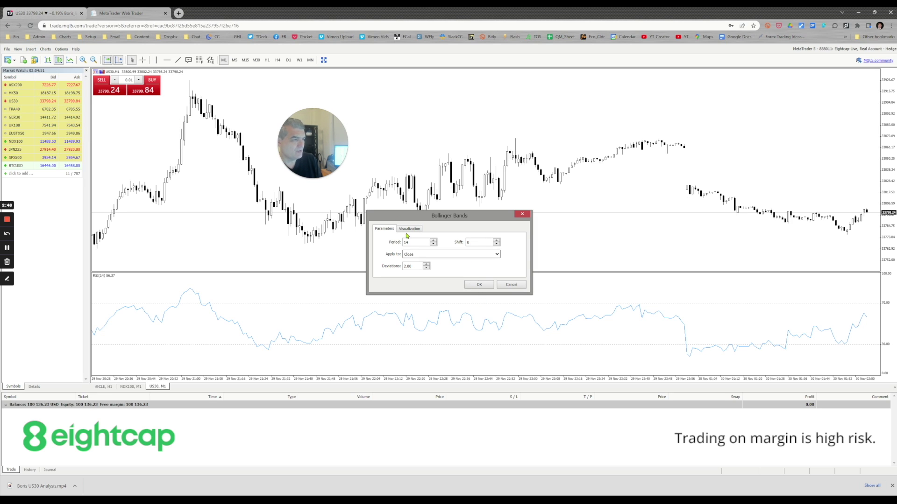
{"action": "left_click", "coordinate": [480, 285]}
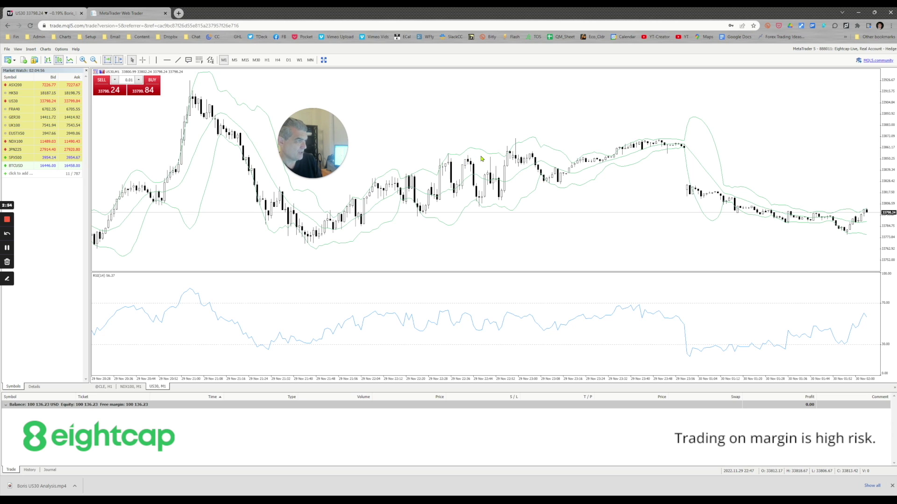
{"action": "mouse_move", "coordinate": [481, 153]}
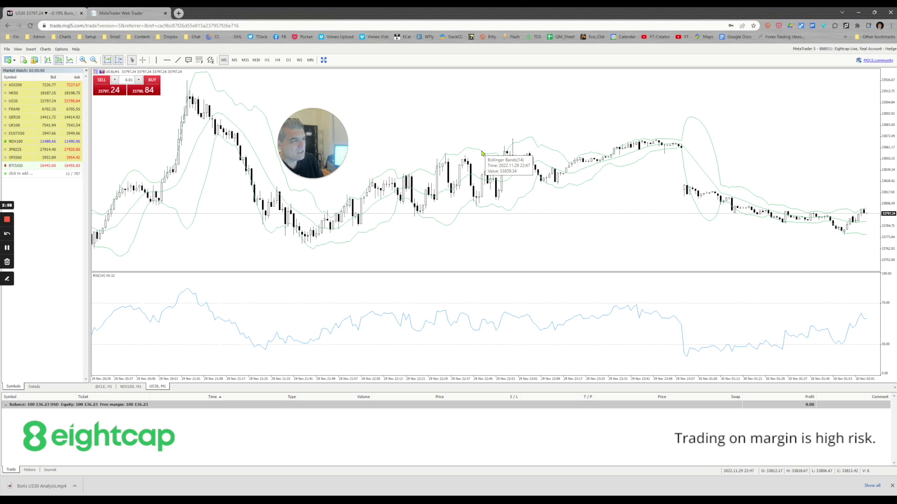
Delete the Bollinger Bands indicator from the US30 chart through its context menu.
{"action": "right_click", "coordinate": [482, 153]}
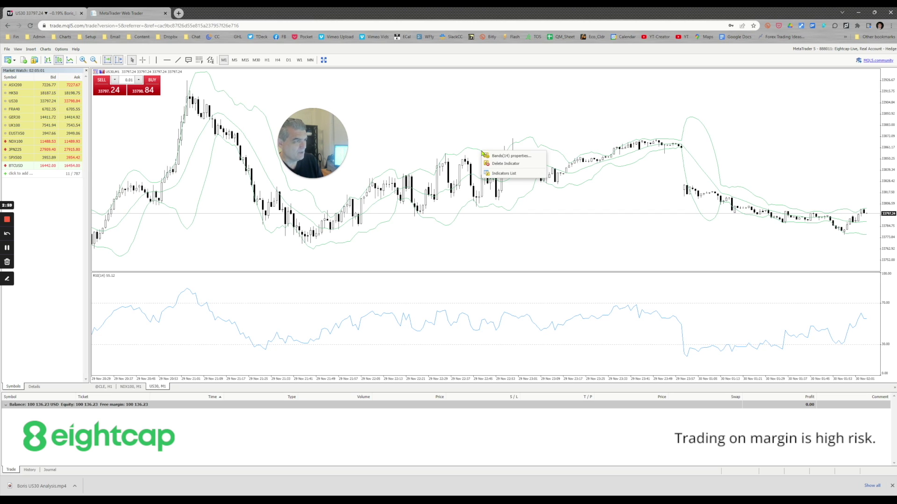
{"action": "left_click", "coordinate": [513, 165]}
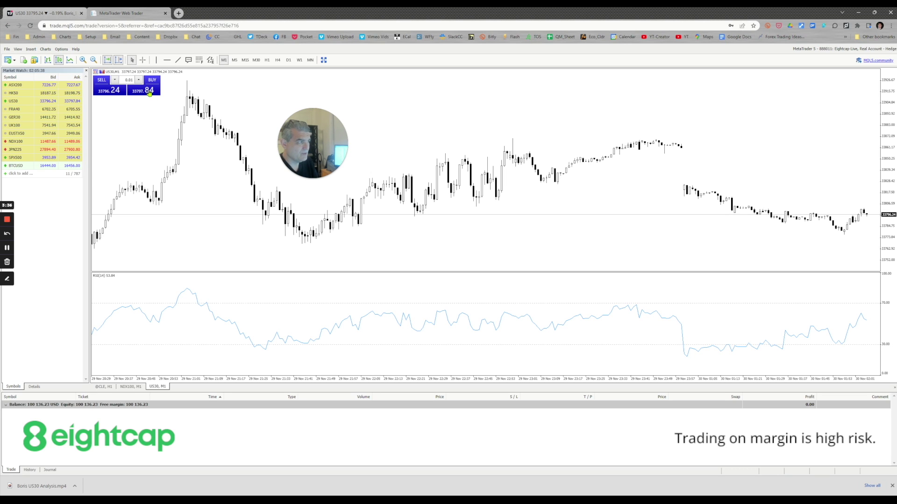
Accept the one-click trading terms and enable one-click trading.
{"action": "left_click", "coordinate": [150, 92]}
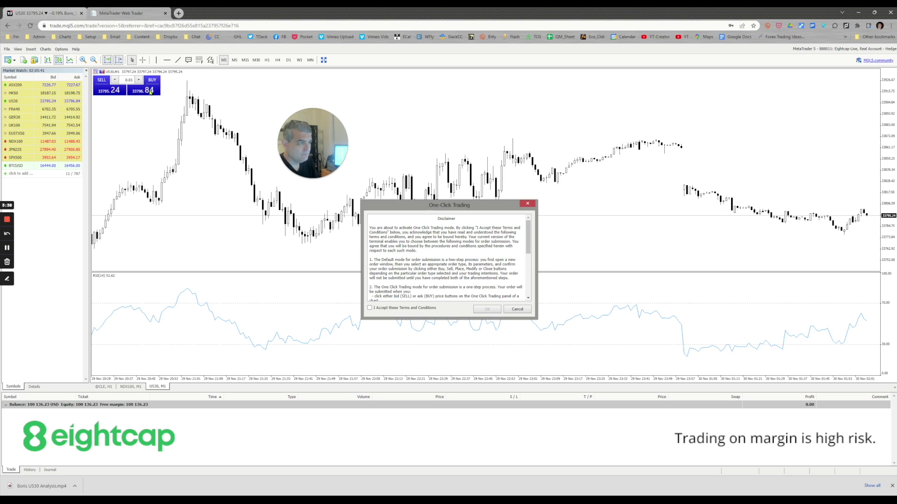
{"action": "left_click", "coordinate": [369, 308]}
{"action": "left_click", "coordinate": [487, 310]}
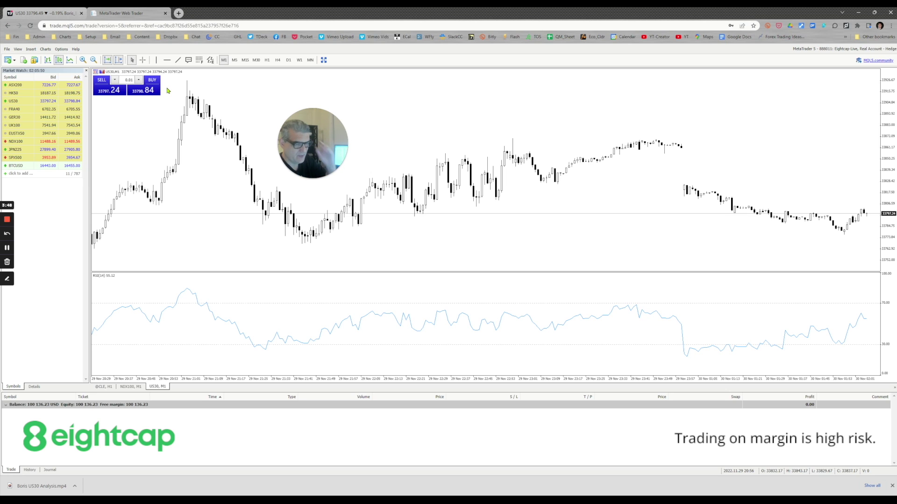
Buy 0.01 lot of US30 with one click, opening at 33798.34.
{"action": "left_click", "coordinate": [50, 470]}
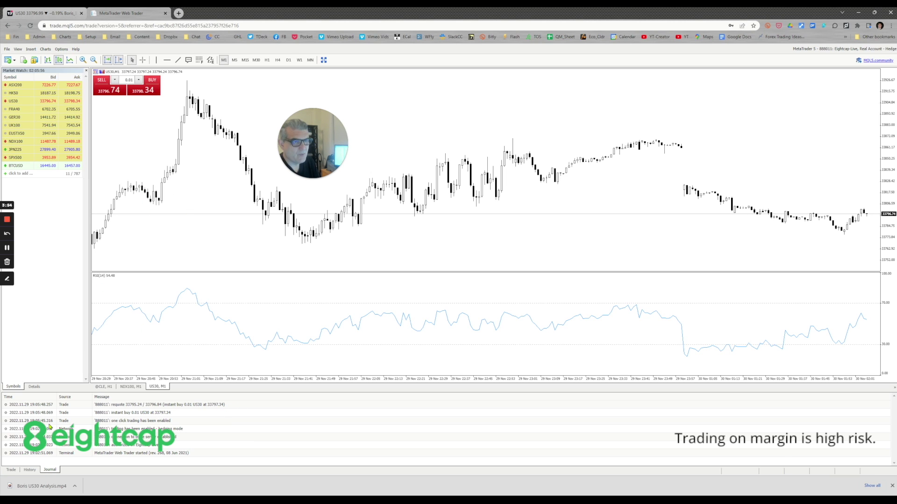
{"action": "left_click", "coordinate": [11, 469]}
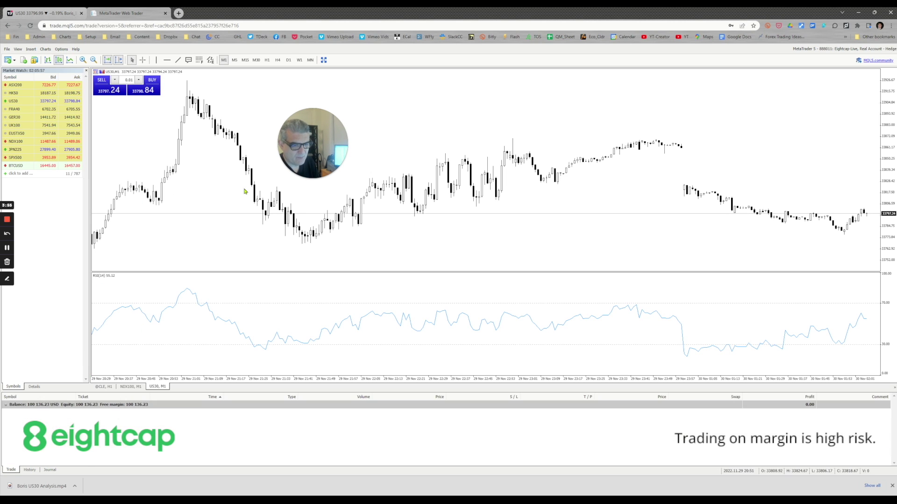
{"action": "left_click", "coordinate": [152, 91]}
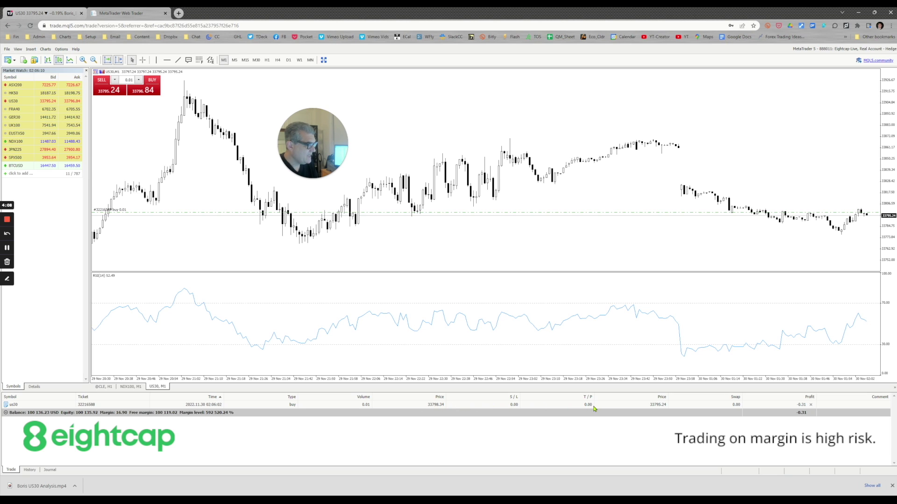
Modify the US30 position with 400-point stop loss (33794.34) and take profit (33802.34).
{"action": "left_click", "coordinate": [489, 406]}
{"action": "right_click", "coordinate": [489, 406]}
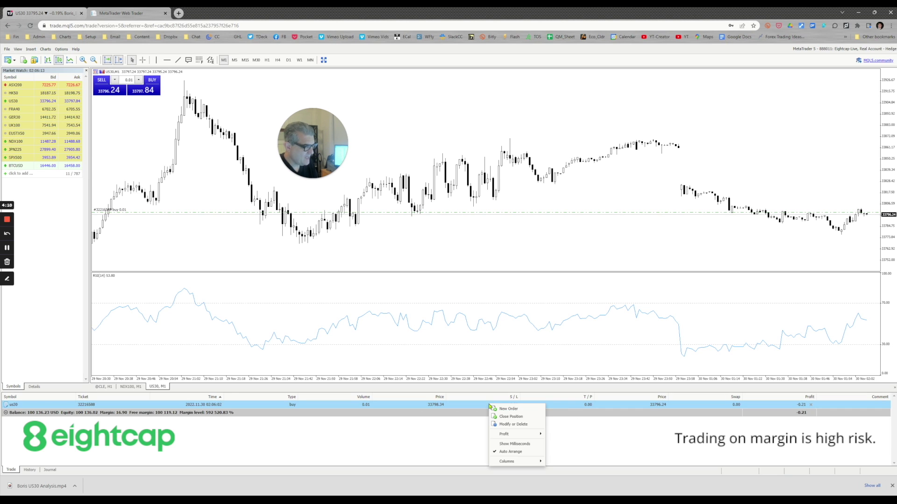
{"action": "left_click", "coordinate": [526, 425]}
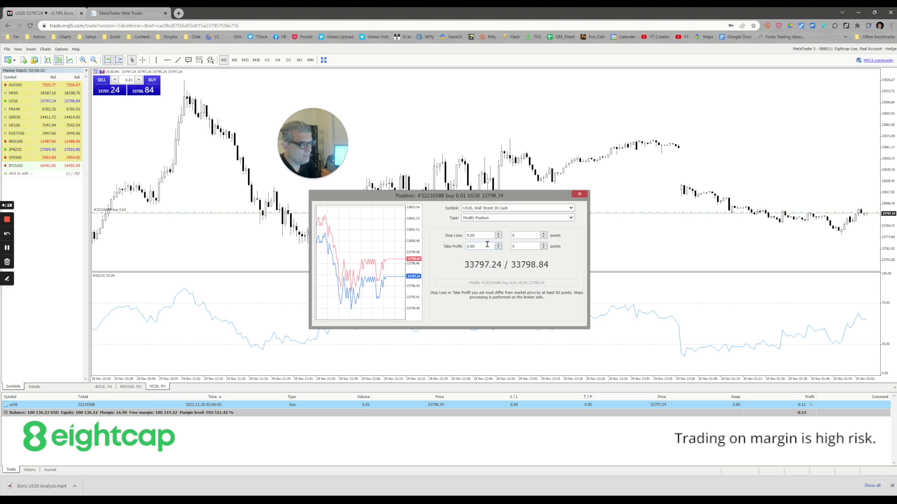
{"action": "left_click", "coordinate": [525, 237]}
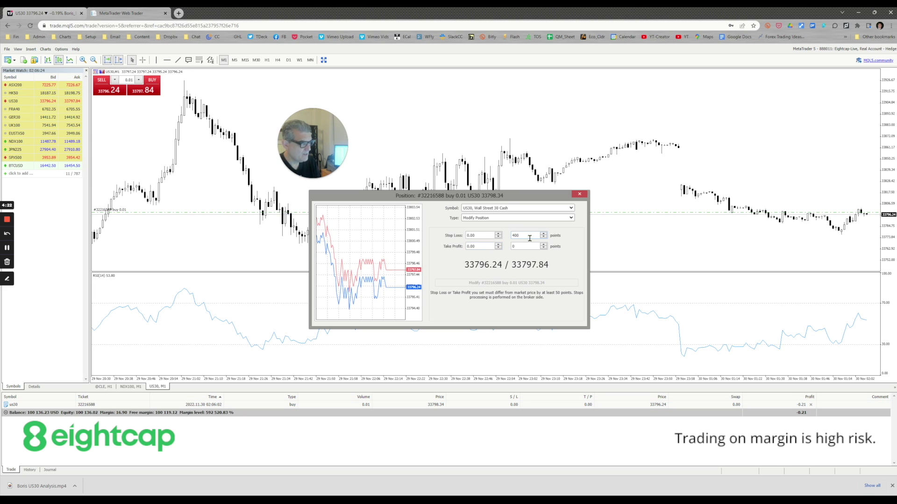
{"action": "left_click", "coordinate": [530, 246]}
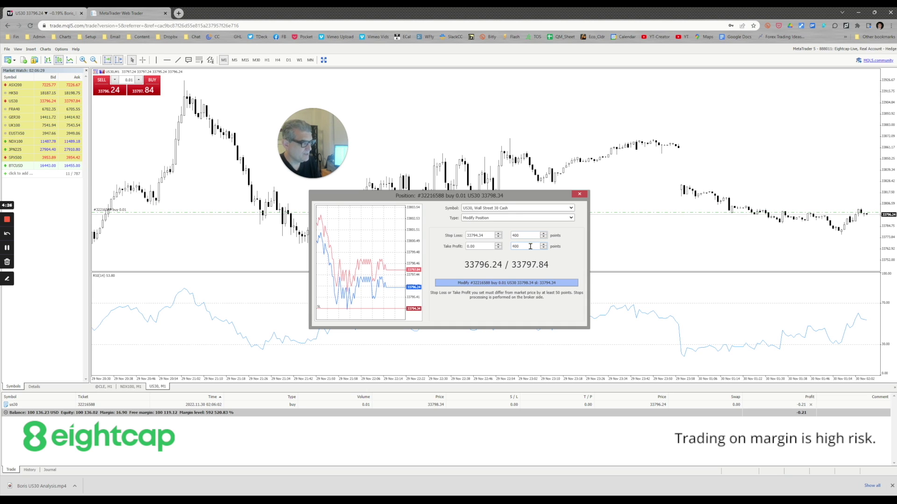
{"action": "left_click", "coordinate": [536, 284]}
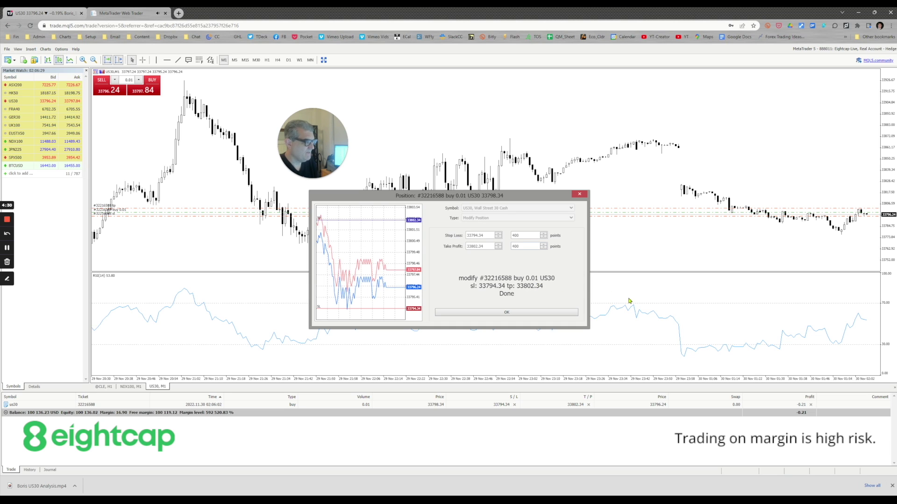
{"action": "left_click", "coordinate": [554, 313]}
{"action": "mouse_move", "coordinate": [601, 319]}
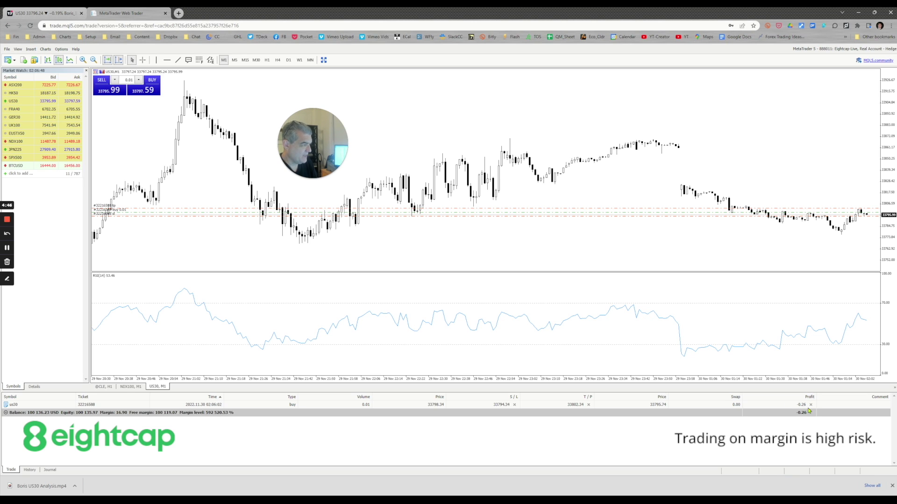
Close the US30 buy position, leaving balance and equity at 100 136.02 USD.
{"action": "left_click", "coordinate": [564, 407]}
{"action": "right_click", "coordinate": [564, 407]}
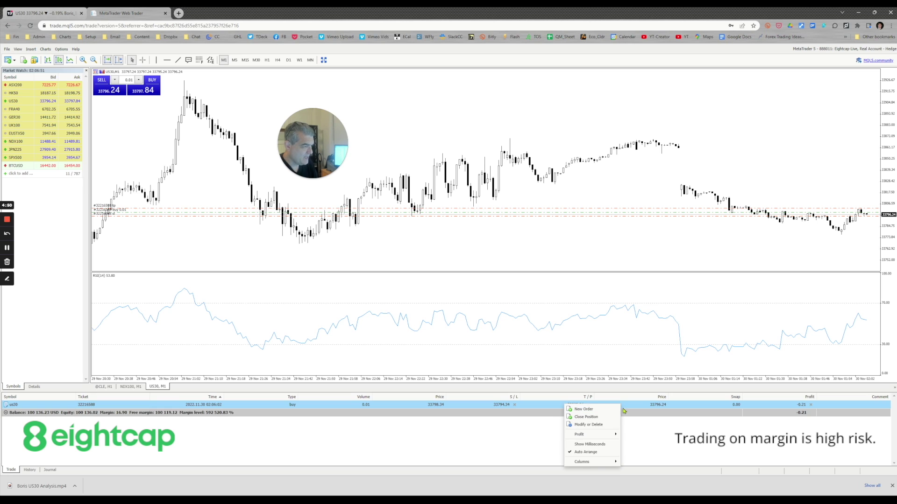
{"action": "left_click", "coordinate": [591, 420]}
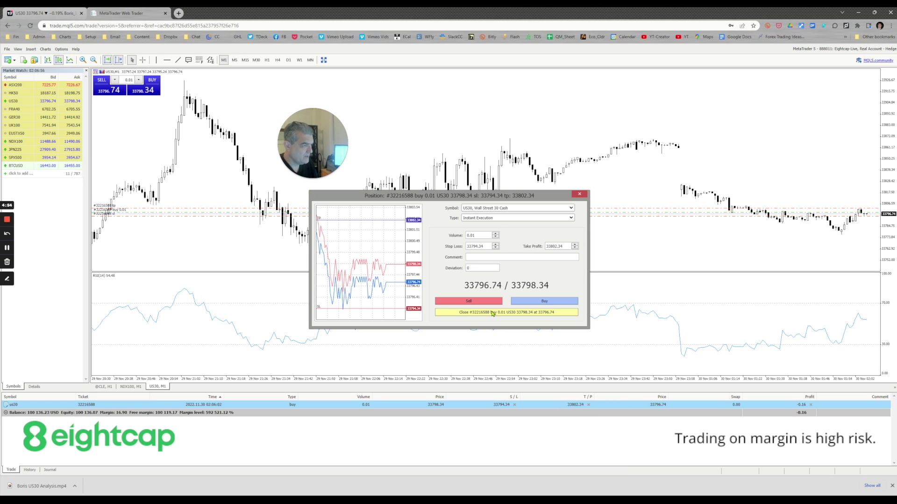
{"action": "left_click", "coordinate": [579, 194]}
{"action": "left_click", "coordinate": [812, 405]}
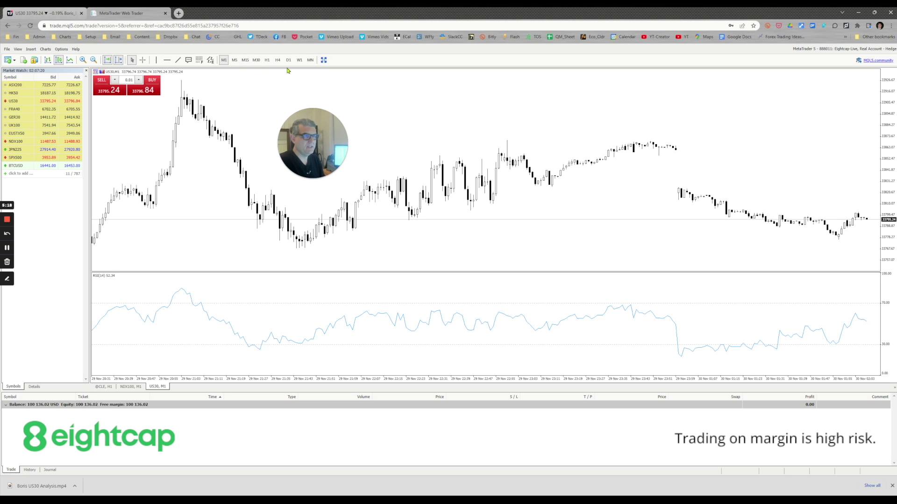
{"action": "left_click", "coordinate": [235, 60]}
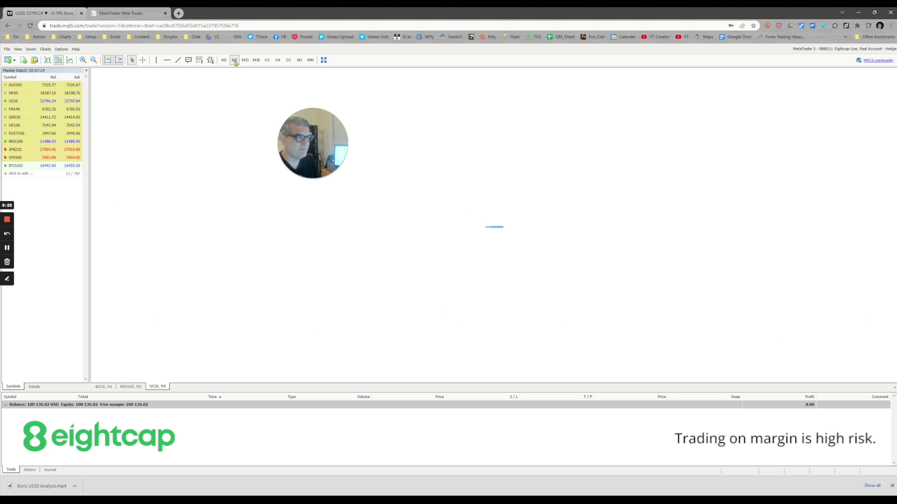
{"action": "left_click", "coordinate": [246, 61]}
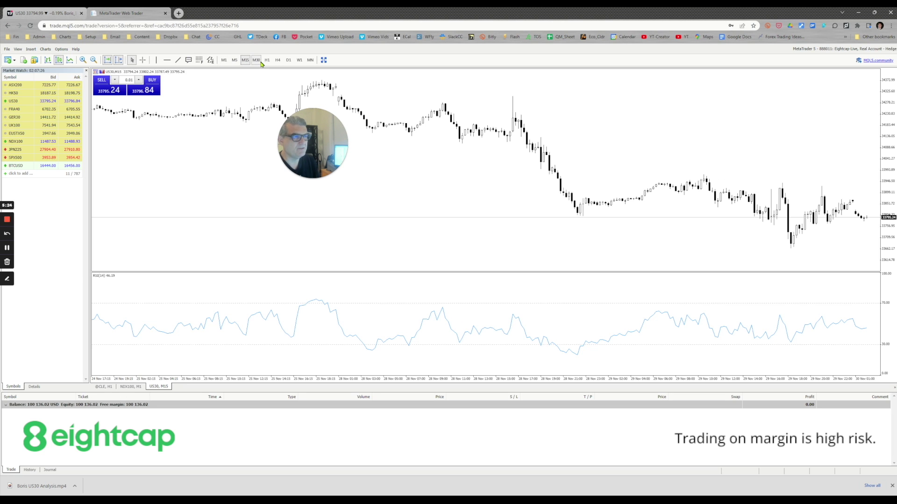
{"action": "left_click", "coordinate": [256, 61]}
{"action": "left_click", "coordinate": [267, 61]}
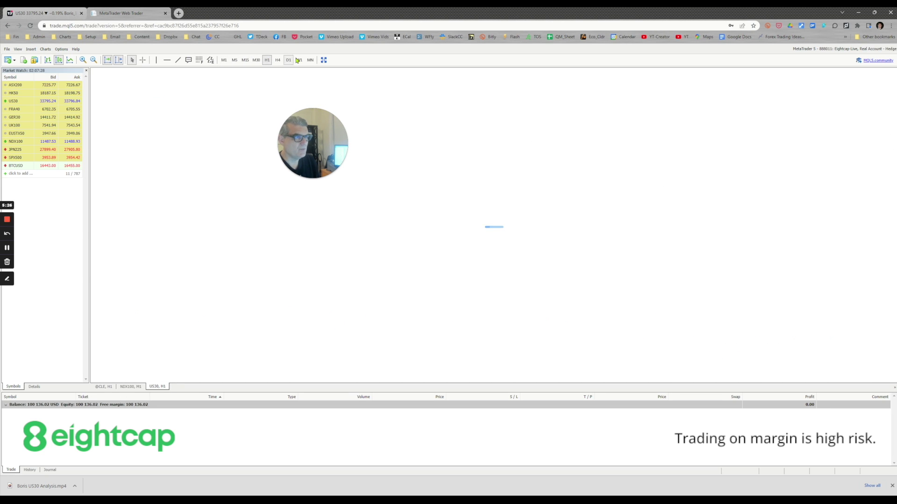
{"action": "left_click", "coordinate": [300, 61]}
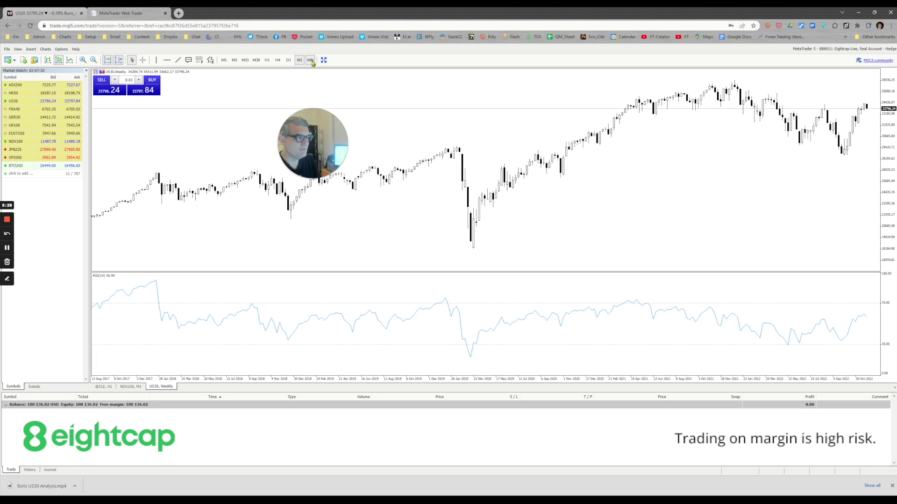
{"action": "left_click", "coordinate": [310, 60]}
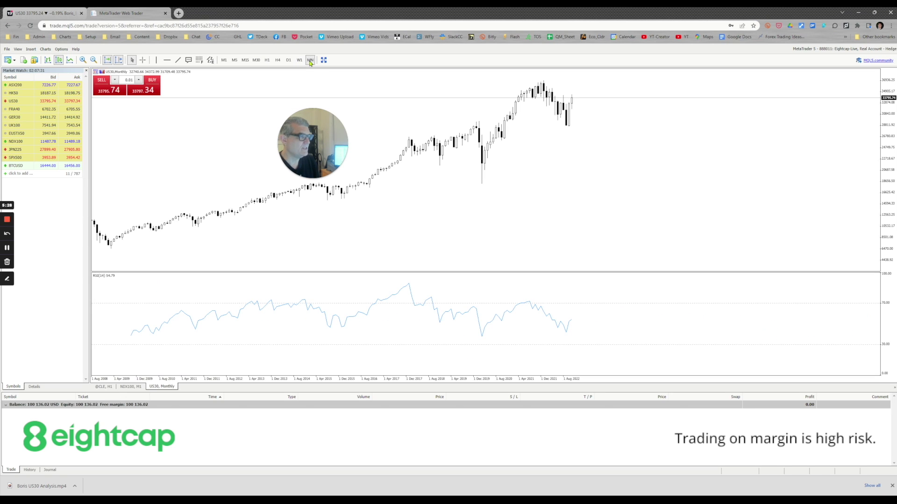
{"action": "left_click", "coordinate": [223, 60]}
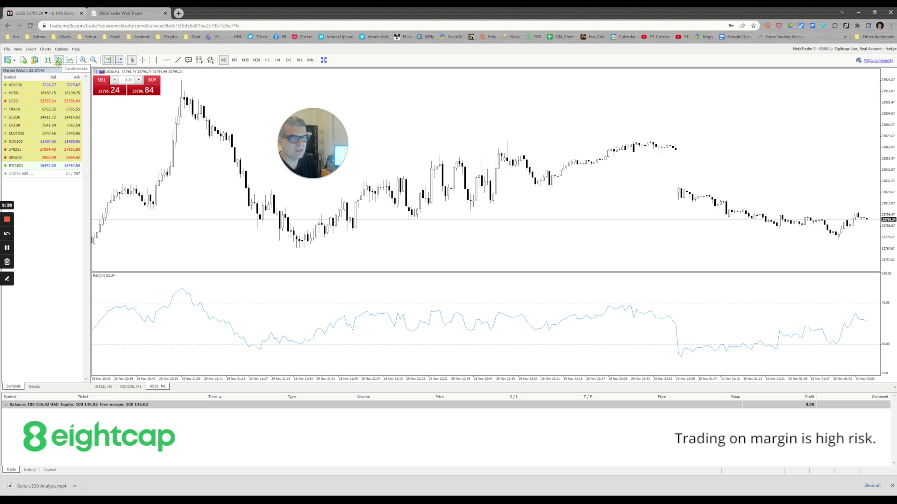
{"action": "left_click", "coordinate": [47, 61]}
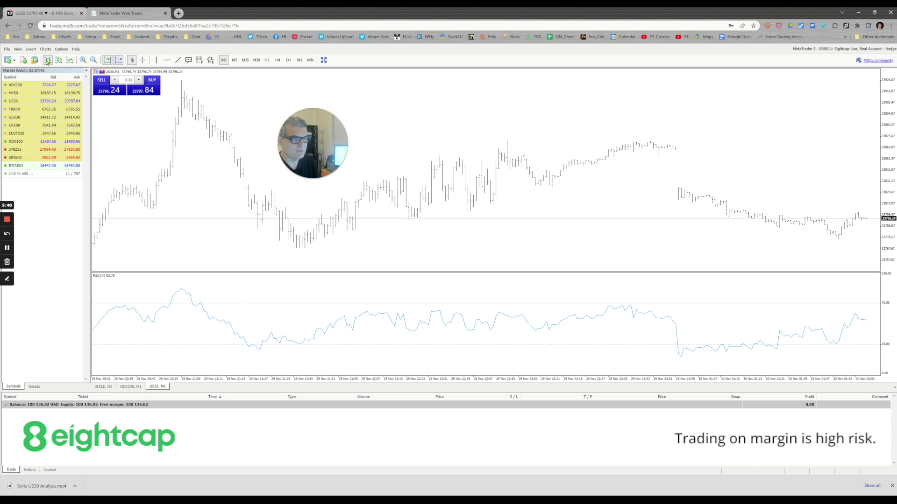
{"action": "left_click", "coordinate": [69, 61]}
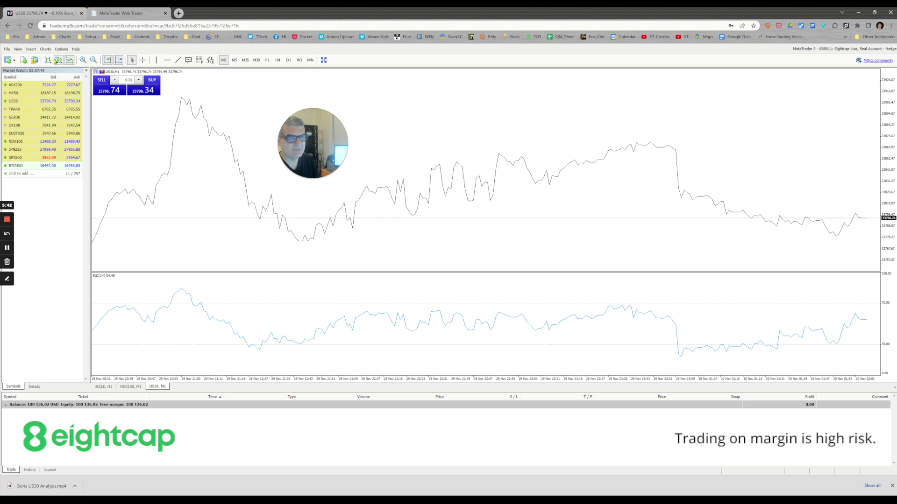
{"action": "left_click", "coordinate": [59, 60]}
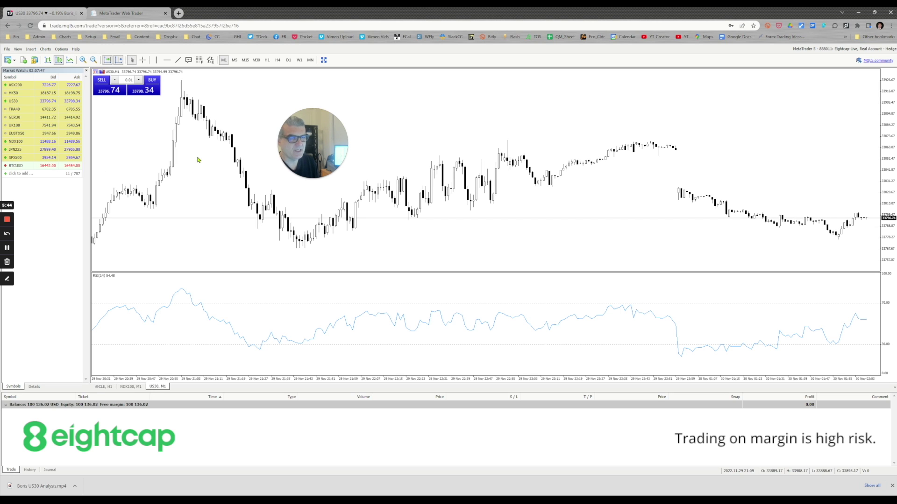
Place a vertical line and a horizontal price line on the US30 one-minute chart.
{"action": "left_click", "coordinate": [145, 62]}
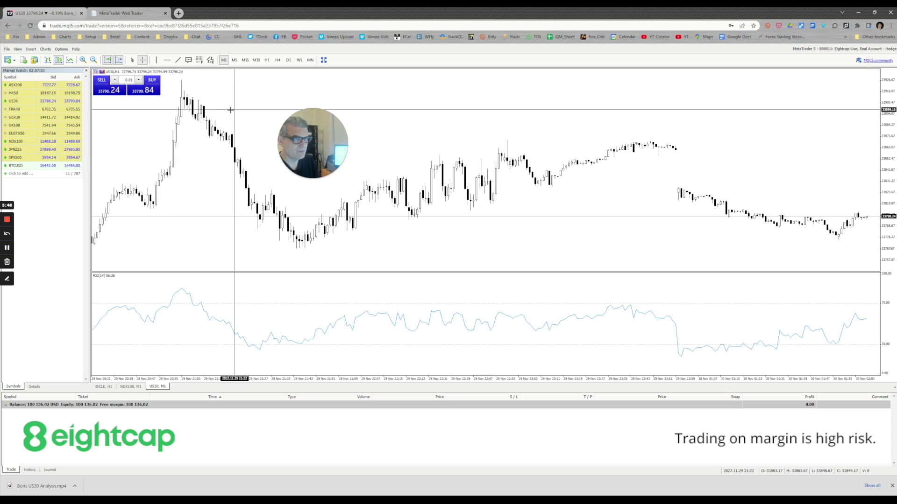
{"action": "left_click", "coordinate": [156, 61]}
{"action": "left_click", "coordinate": [226, 119]}
{"action": "mouse_move", "coordinate": [253, 143]}
{"action": "left_mouse_down"}
{"action": "mouse_move", "coordinate": [360, 154]}
{"action": "mouse_move", "coordinate": [261, 157]}
{"action": "left_mouse_up"}
{"action": "left_click", "coordinate": [167, 59]}
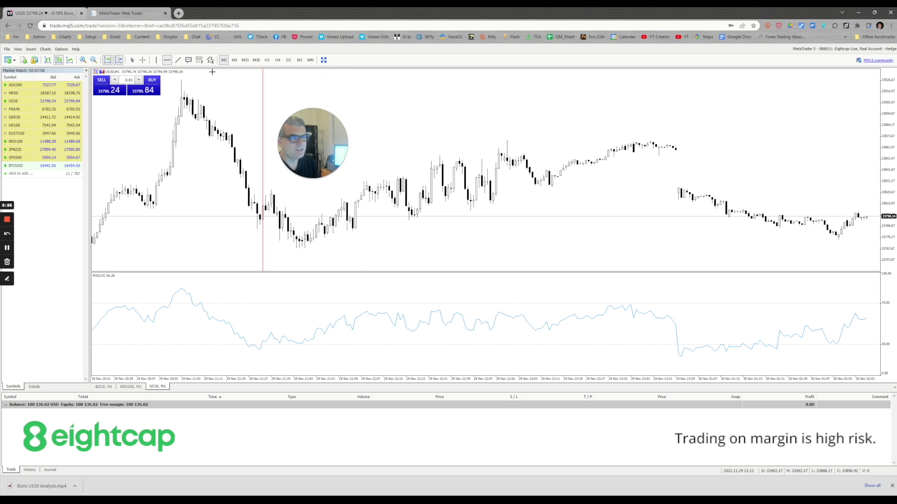
{"action": "left_click", "coordinate": [407, 212]}
{"action": "left_click_drag", "start_coordinate": [507, 208], "coordinate": [512, 217]}
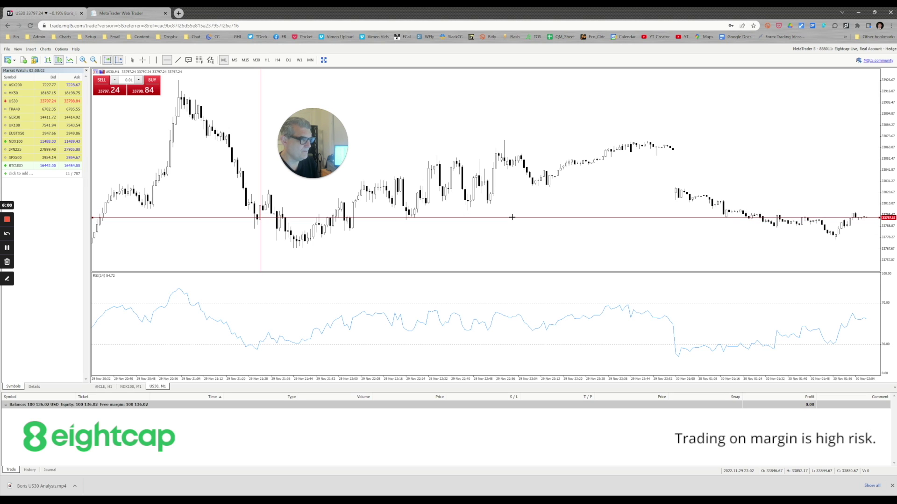
Draw a rising trend line connecting the recent lows on the US30 chart.
{"action": "key", "text": "Escape"}
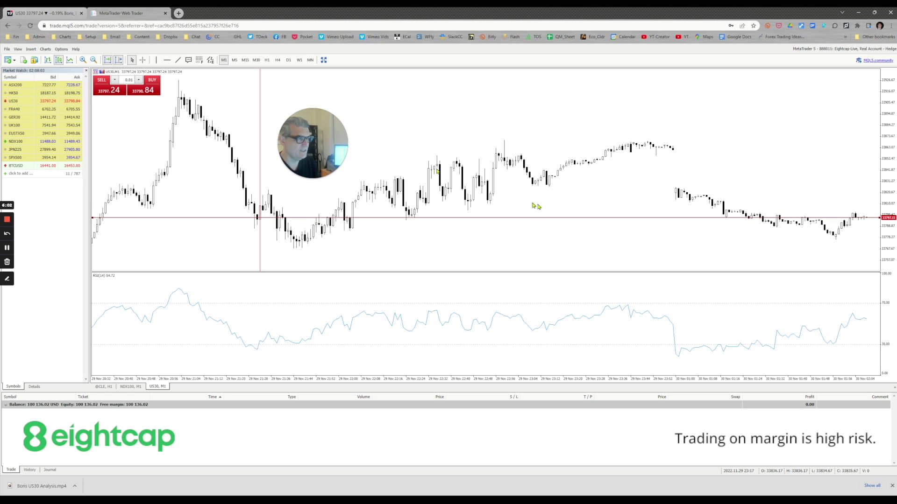
{"action": "left_click", "coordinate": [178, 60]}
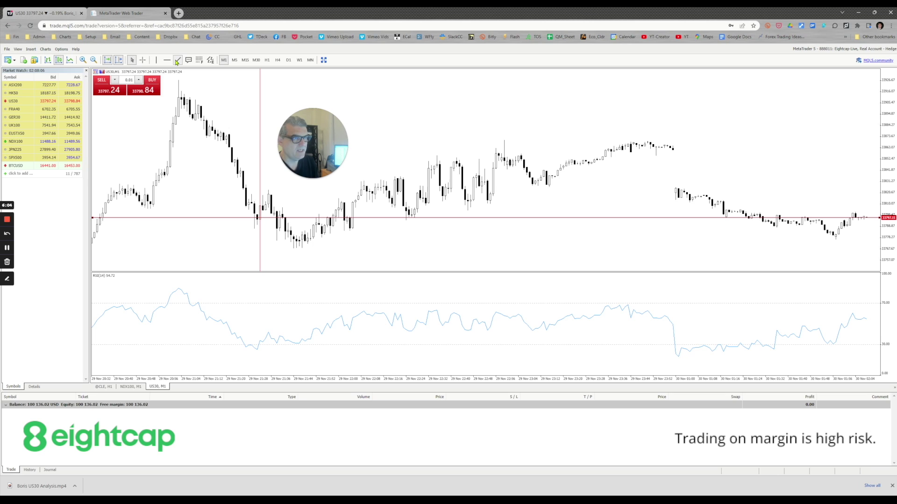
{"action": "mouse_move", "coordinate": [459, 206]}
{"action": "left_mouse_down"}
{"action": "mouse_move", "coordinate": [625, 171]}
{"action": "mouse_move", "coordinate": [677, 150]}
{"action": "left_mouse_up"}
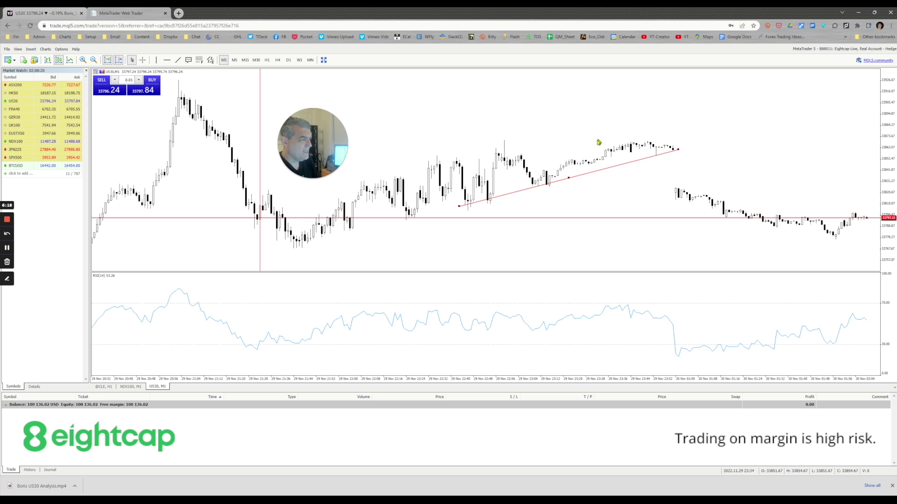
Delete the trend, horizontal and vertical lines from the US30 chart via each one's context menu.
{"action": "right_click", "coordinate": [578, 179]}
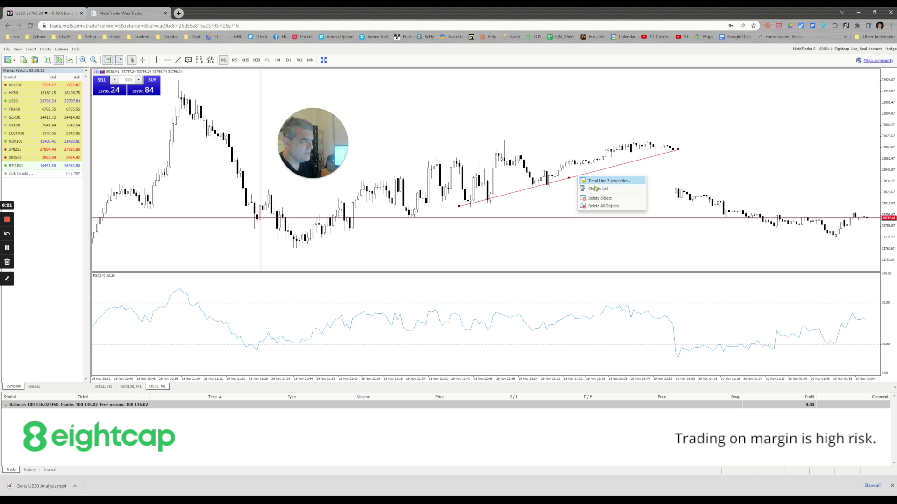
{"action": "left_click", "coordinate": [614, 199]}
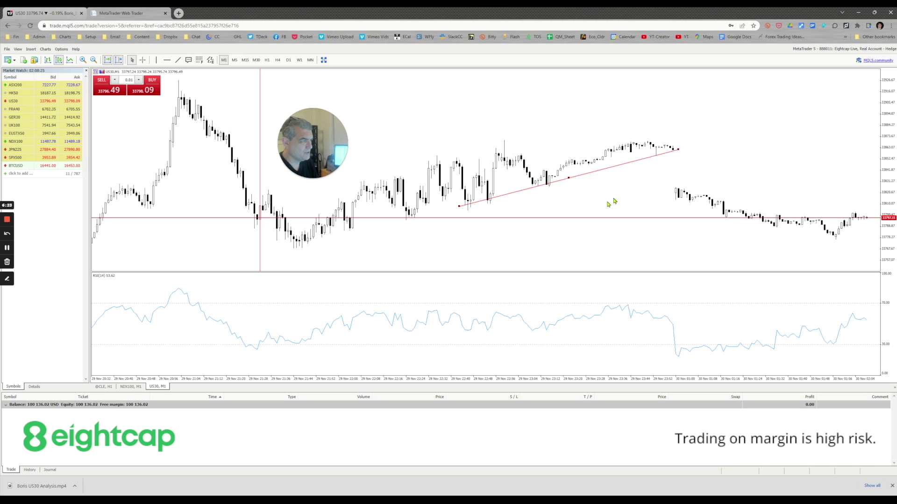
{"action": "right_click", "coordinate": [592, 218]}
{"action": "left_click", "coordinate": [614, 240]}
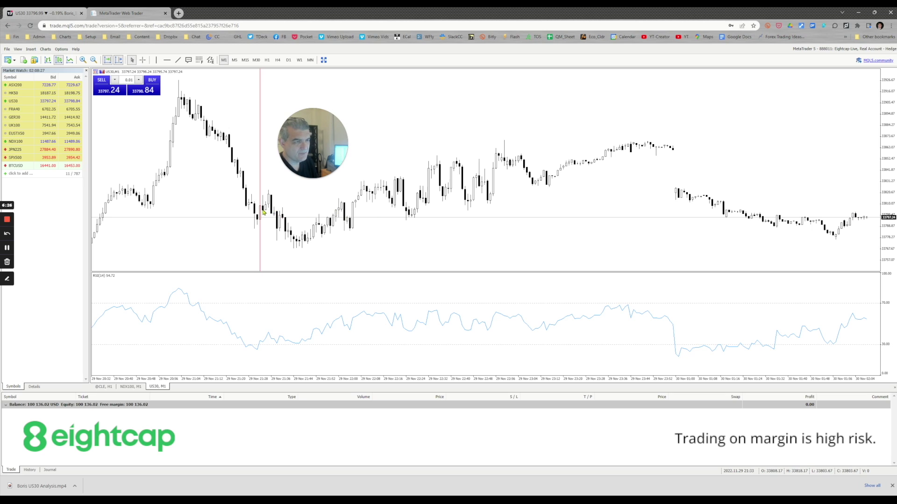
{"action": "right_click", "coordinate": [260, 216]}
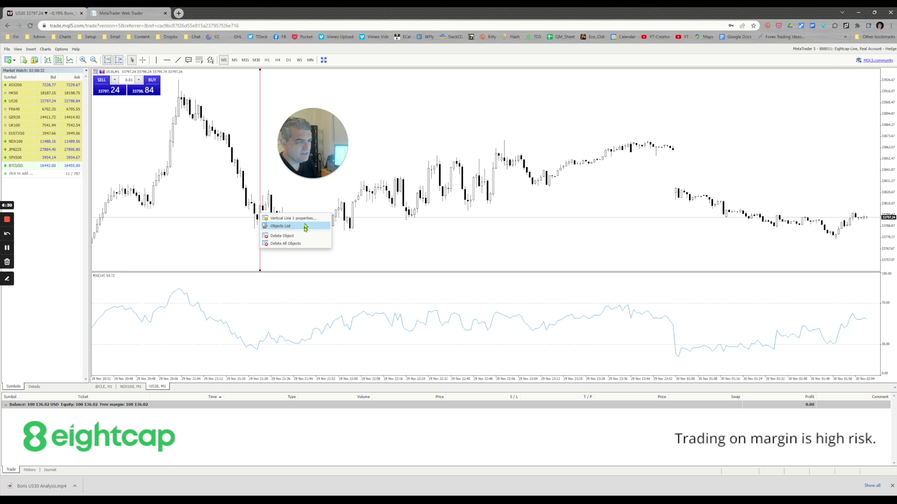
{"action": "left_click", "coordinate": [303, 236]}
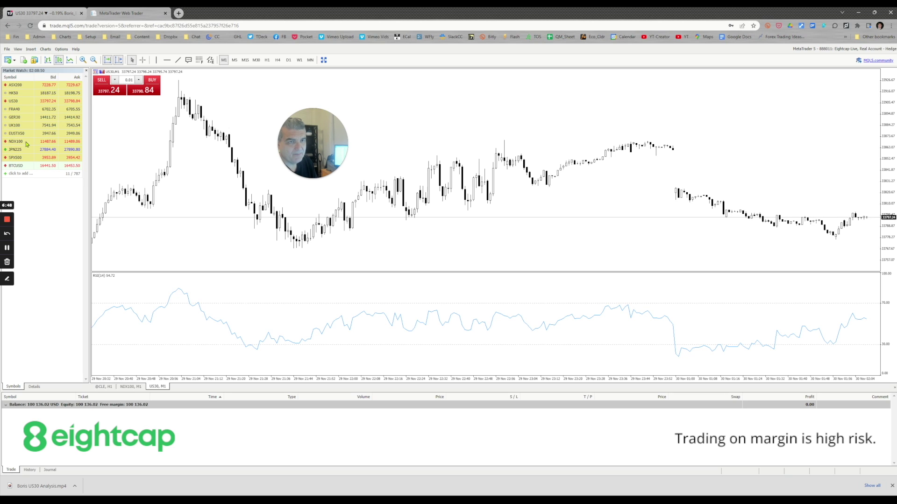
Add EURUSD to Market Watch and drag it onto the chart to replace US30.
{"action": "mouse_move", "coordinate": [22, 135]}
{"action": "left_mouse_down"}
{"action": "mouse_move", "coordinate": [103, 138]}
{"action": "mouse_move", "coordinate": [226, 167]}
{"action": "mouse_move", "coordinate": [25, 136]}
{"action": "left_mouse_up"}
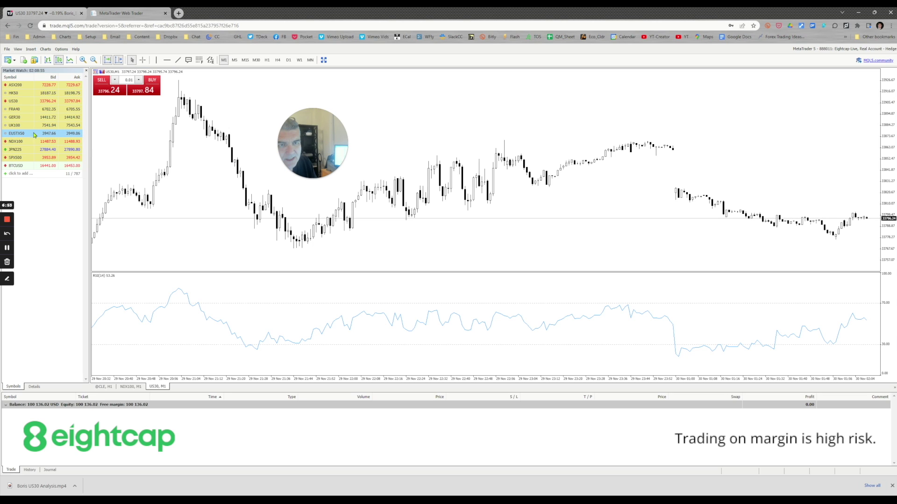
{"action": "left_click", "coordinate": [21, 183]}
{"action": "left_click", "coordinate": [21, 175]}
{"action": "type", "text": "EUr"}
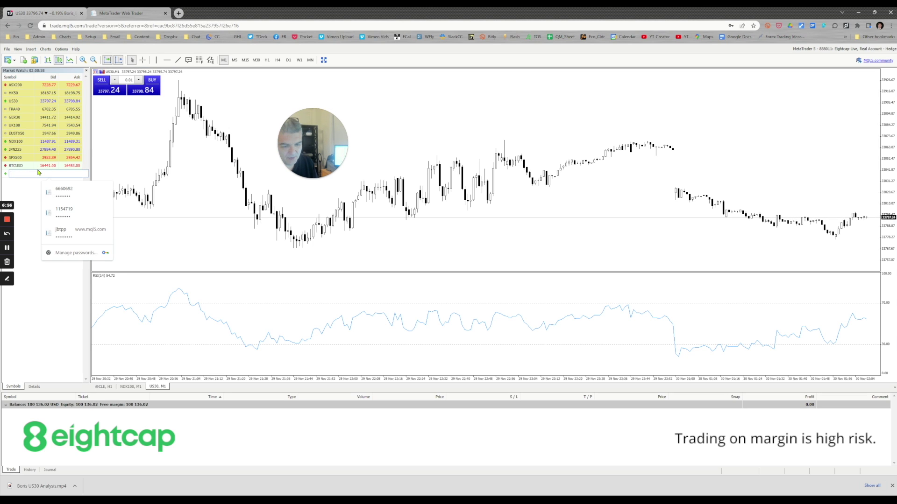
{"action": "type", "text": "USD"}
{"action": "key", "text": "Return"}
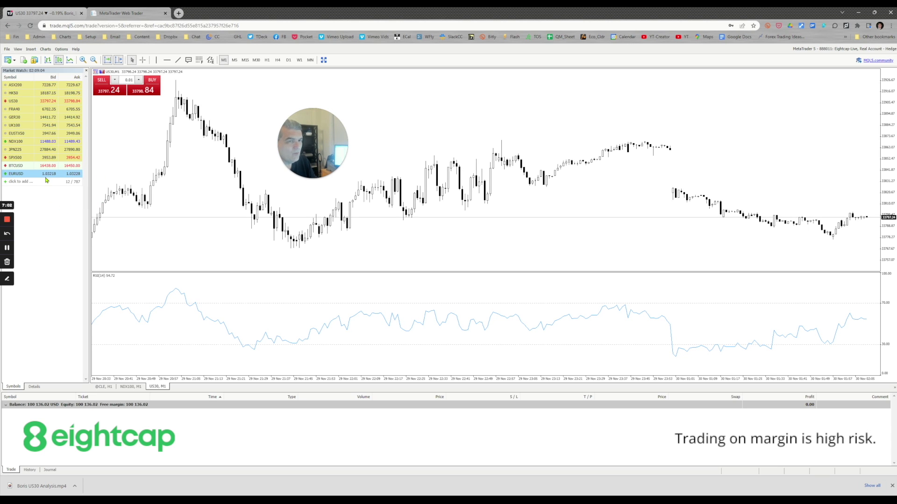
{"action": "left_click_drag", "start_coordinate": [36, 179], "coordinate": [217, 195]}
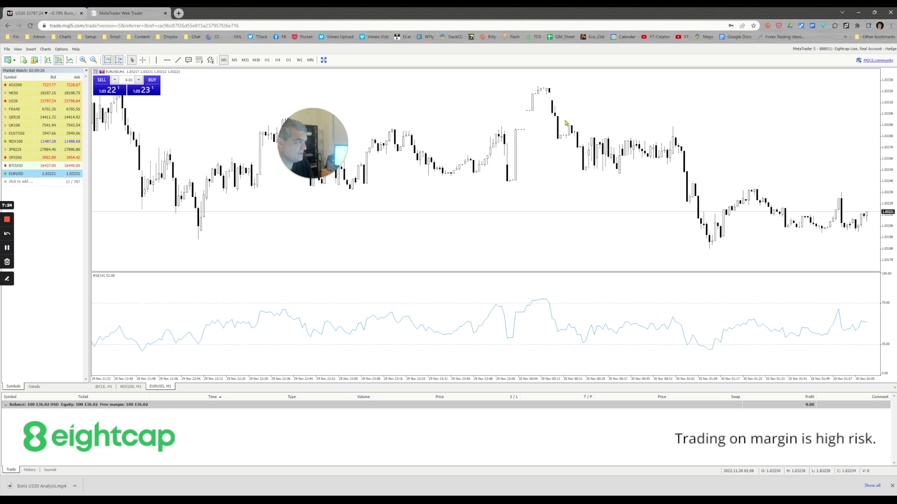
Sell 0.01 lot of EURUSD at market, then close that position.
{"action": "left_click", "coordinate": [108, 92]}
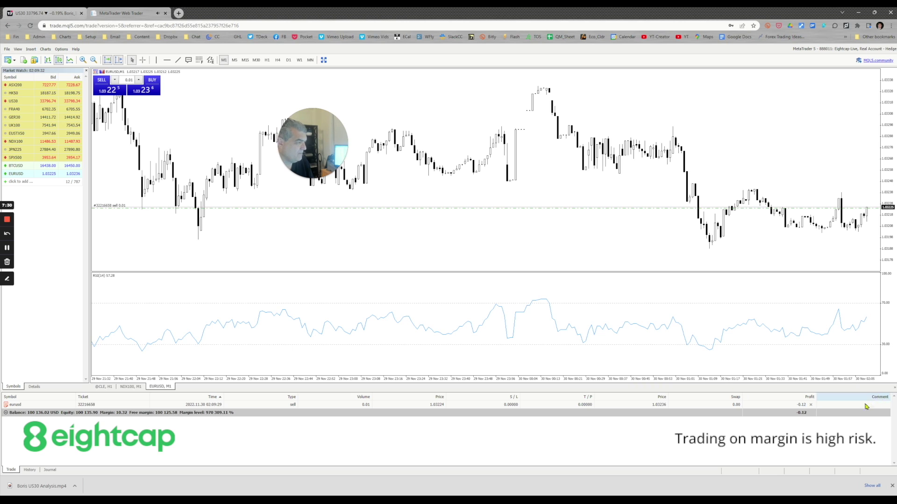
{"action": "left_click", "coordinate": [811, 405]}
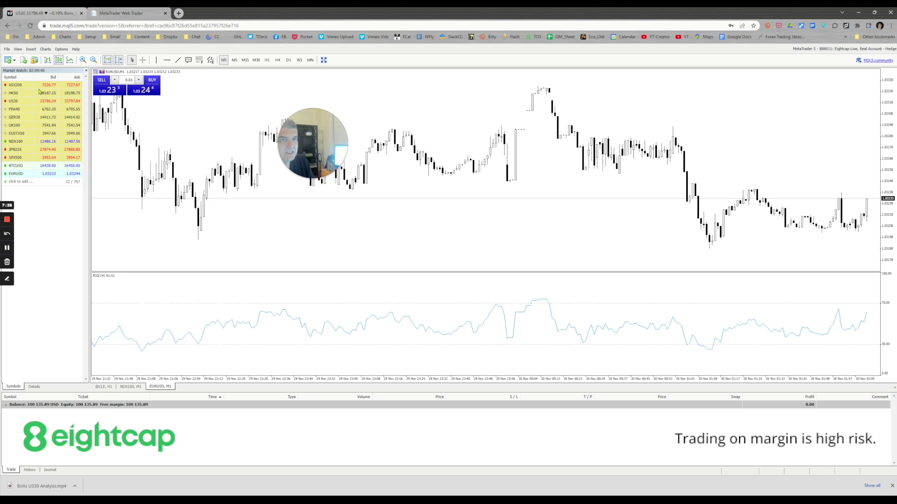
Choose the Callout object from Insert > Graphical.
{"action": "left_click", "coordinate": [7, 49]}
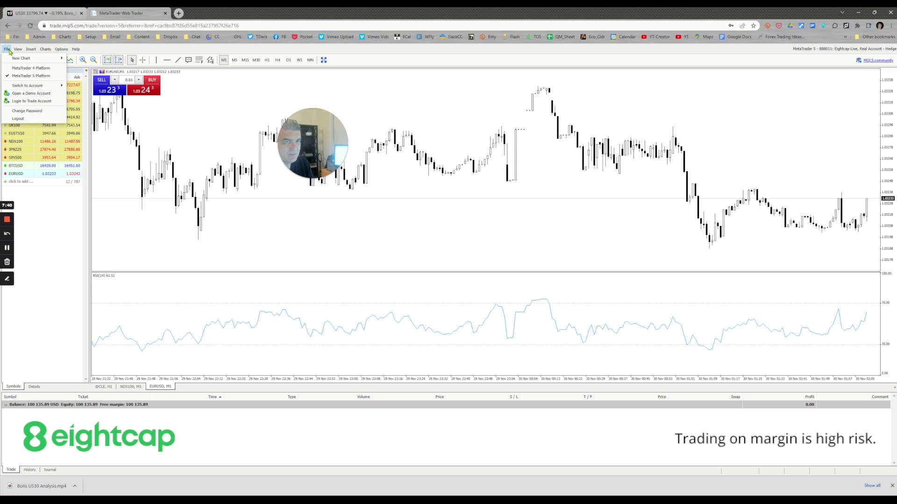
{"action": "mouse_move", "coordinate": [20, 49]}
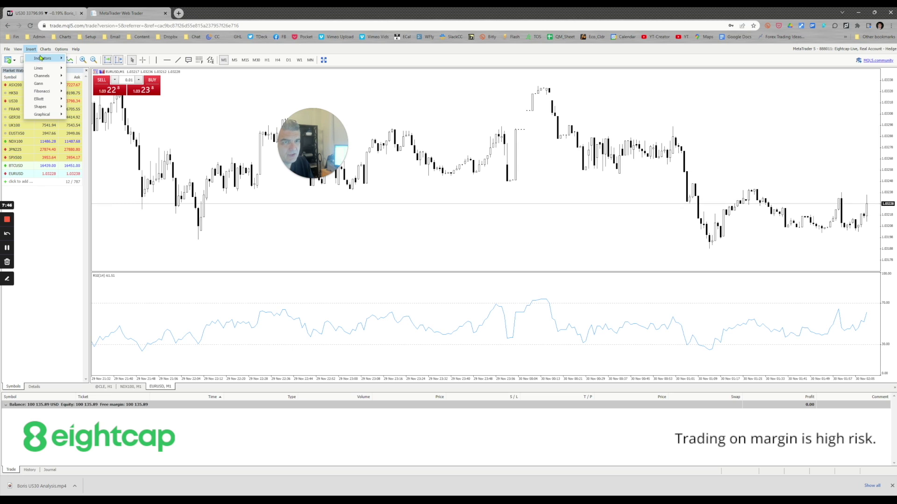
{"action": "mouse_move", "coordinate": [45, 78]}
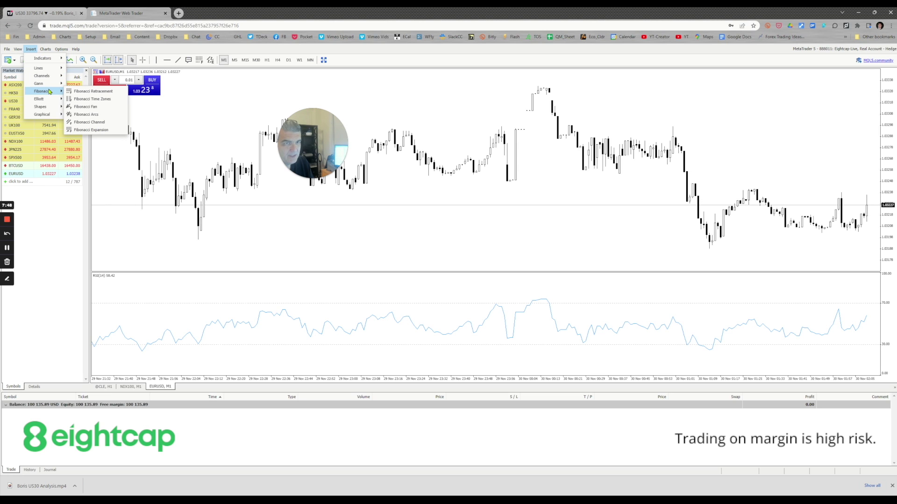
{"action": "mouse_move", "coordinate": [53, 109]}
{"action": "mouse_move", "coordinate": [59, 93]}
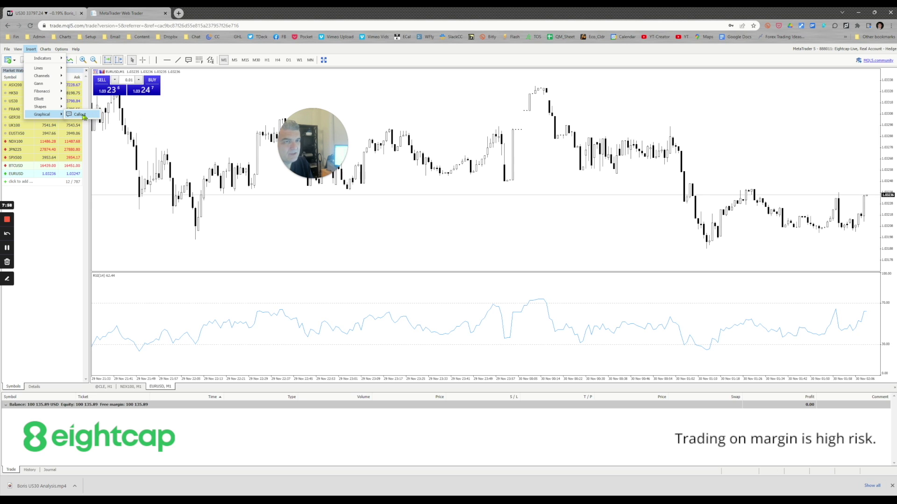
{"action": "left_click", "coordinate": [80, 114]}
Place the callout on the upper-left of the EURUSD chart and name it 'text'.
{"action": "left_click", "coordinate": [228, 118]}
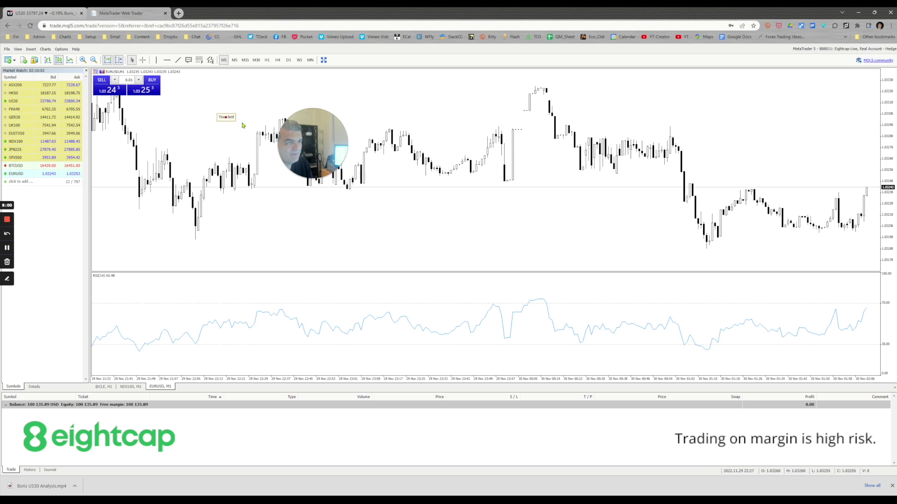
{"action": "left_click_drag", "start_coordinate": [228, 119], "coordinate": [231, 125]}
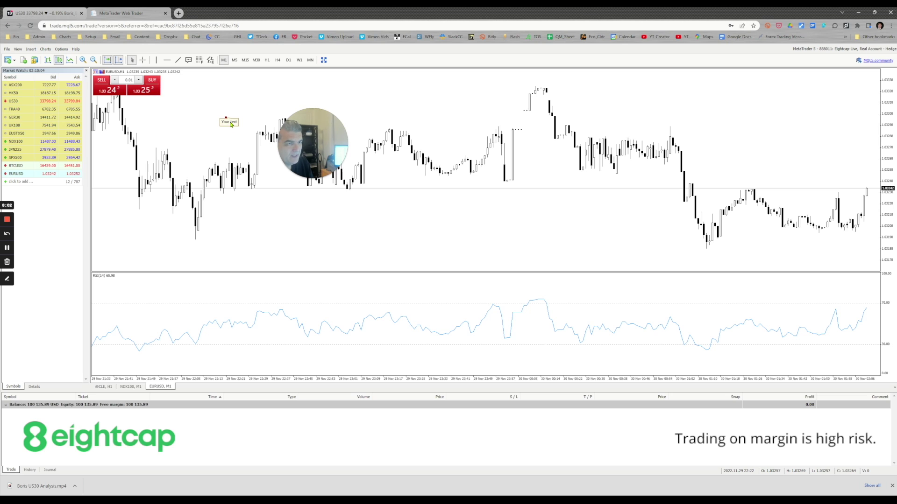
{"action": "double_click", "coordinate": [230, 124]}
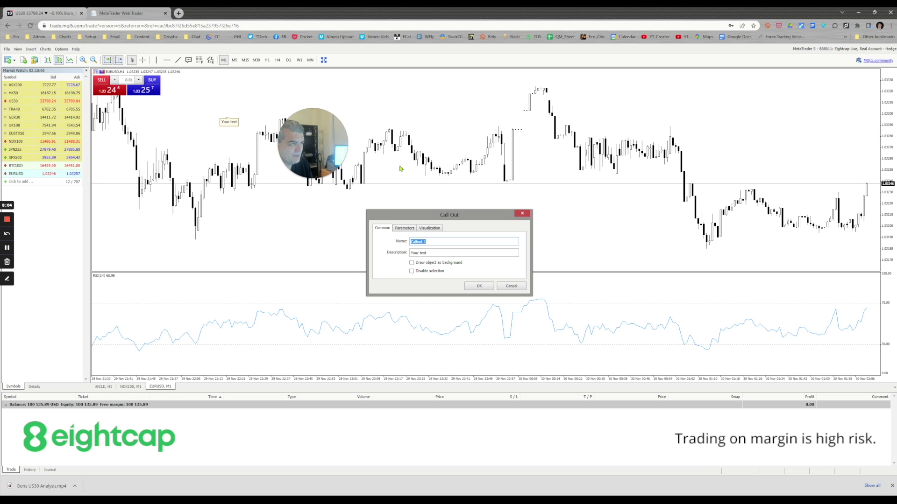
{"action": "type", "text": "text"}
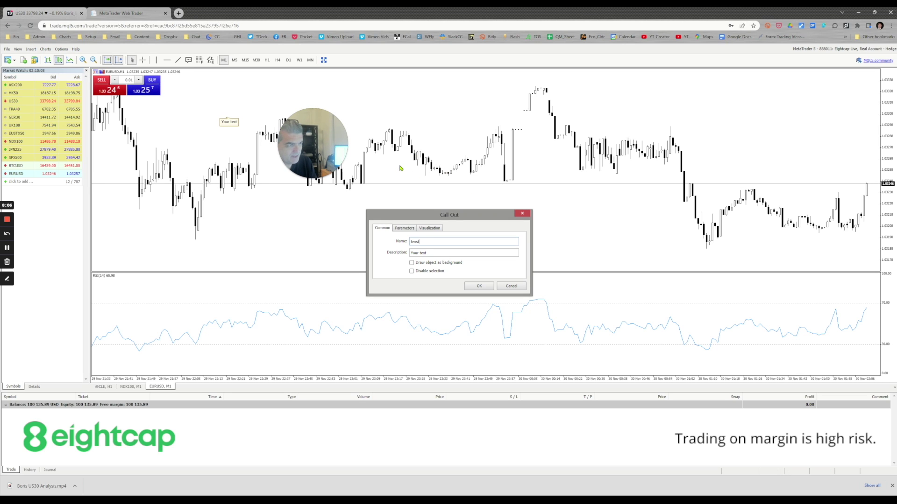
{"action": "left_click", "coordinate": [480, 285]}
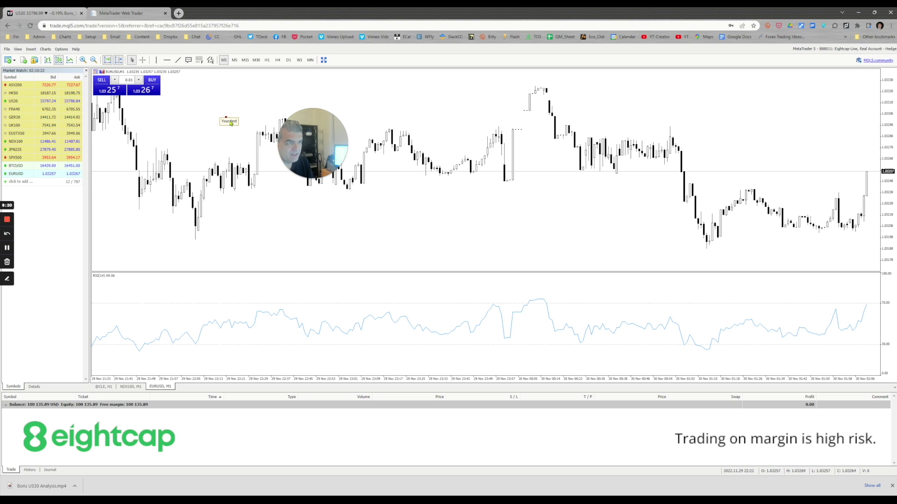
Delete the 'Your text' callout from the EURUSD chart via its context menu.
{"action": "right_click", "coordinate": [230, 122]}
{"action": "left_click", "coordinate": [255, 145]}
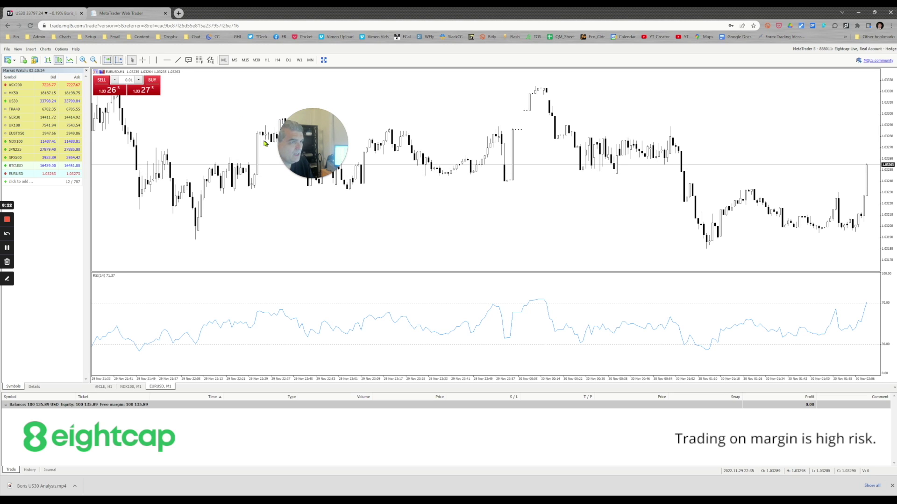